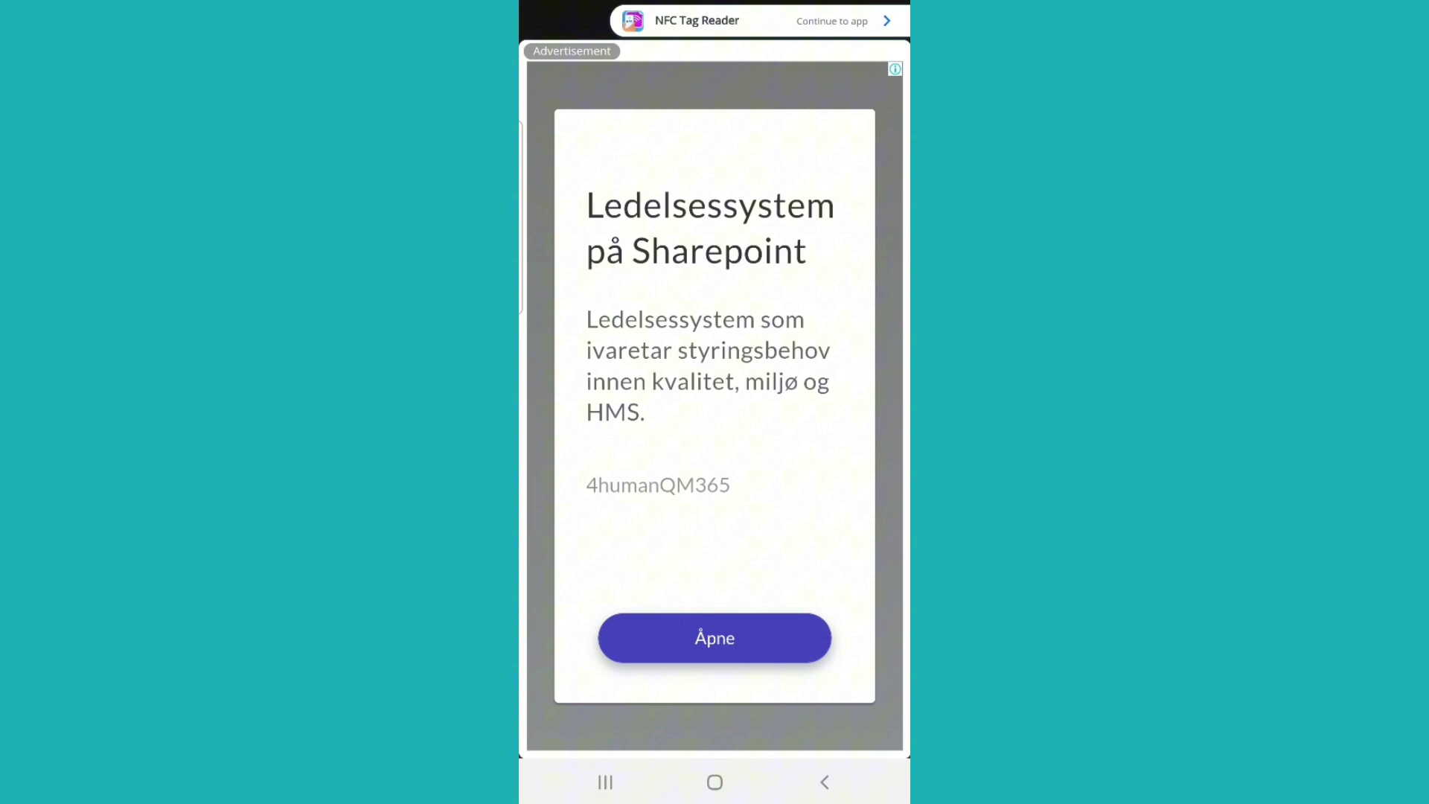
Dismiss the full-screen ads in NFC Tag Reader, then confirm exiting to the home screen.
{"action": "left_click", "coordinate": [846, 21]}
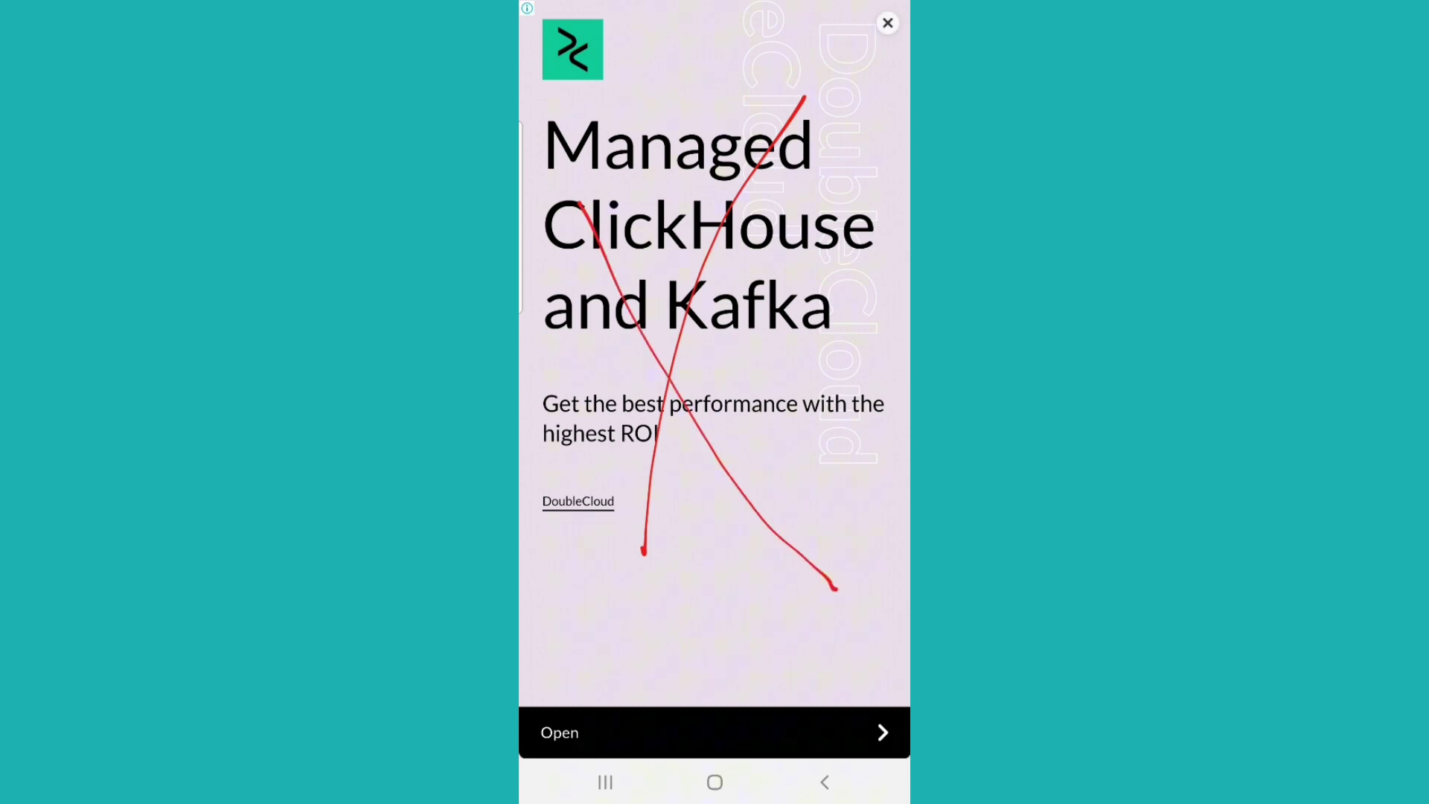
{"action": "left_click", "coordinate": [887, 23]}
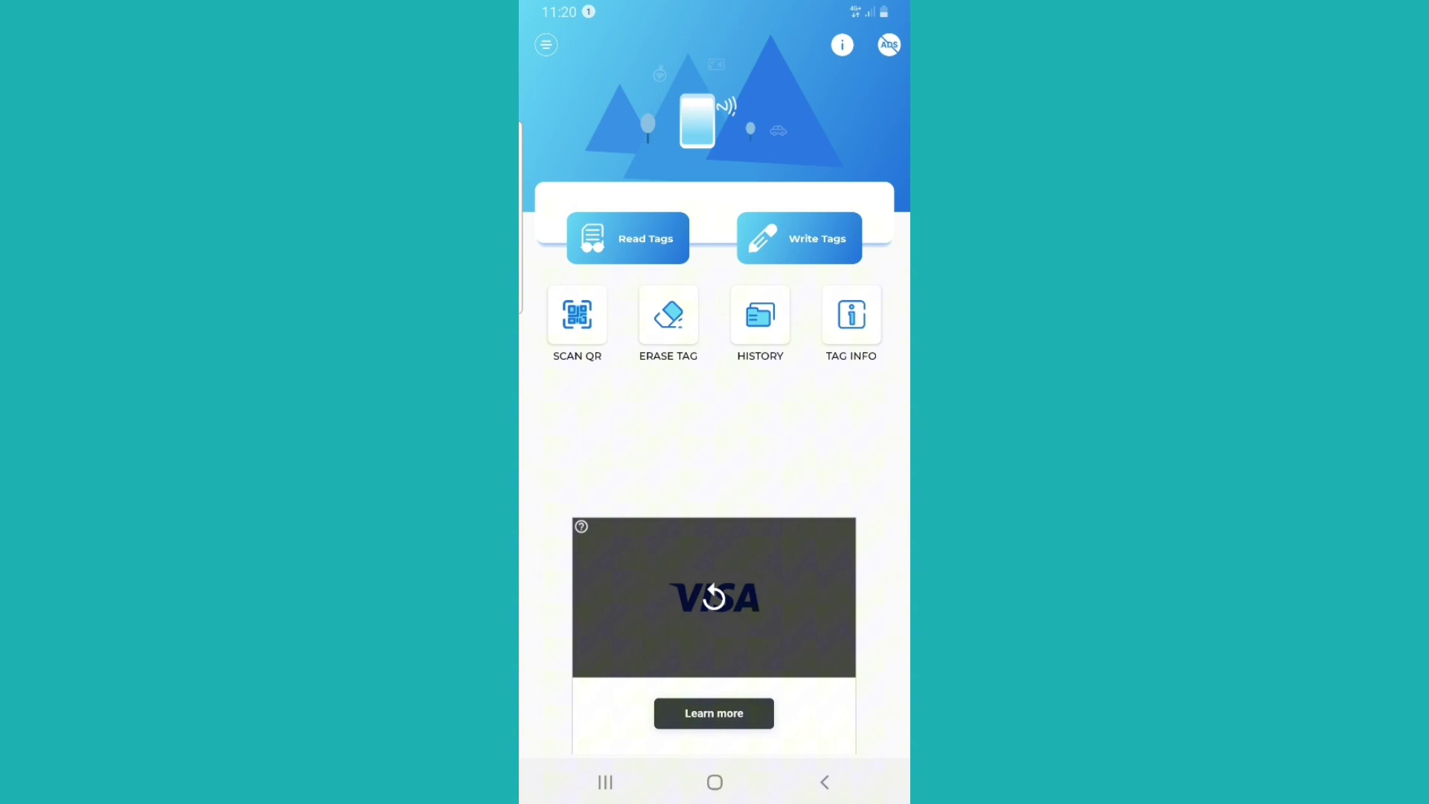
{"action": "left_click", "coordinate": [823, 781]}
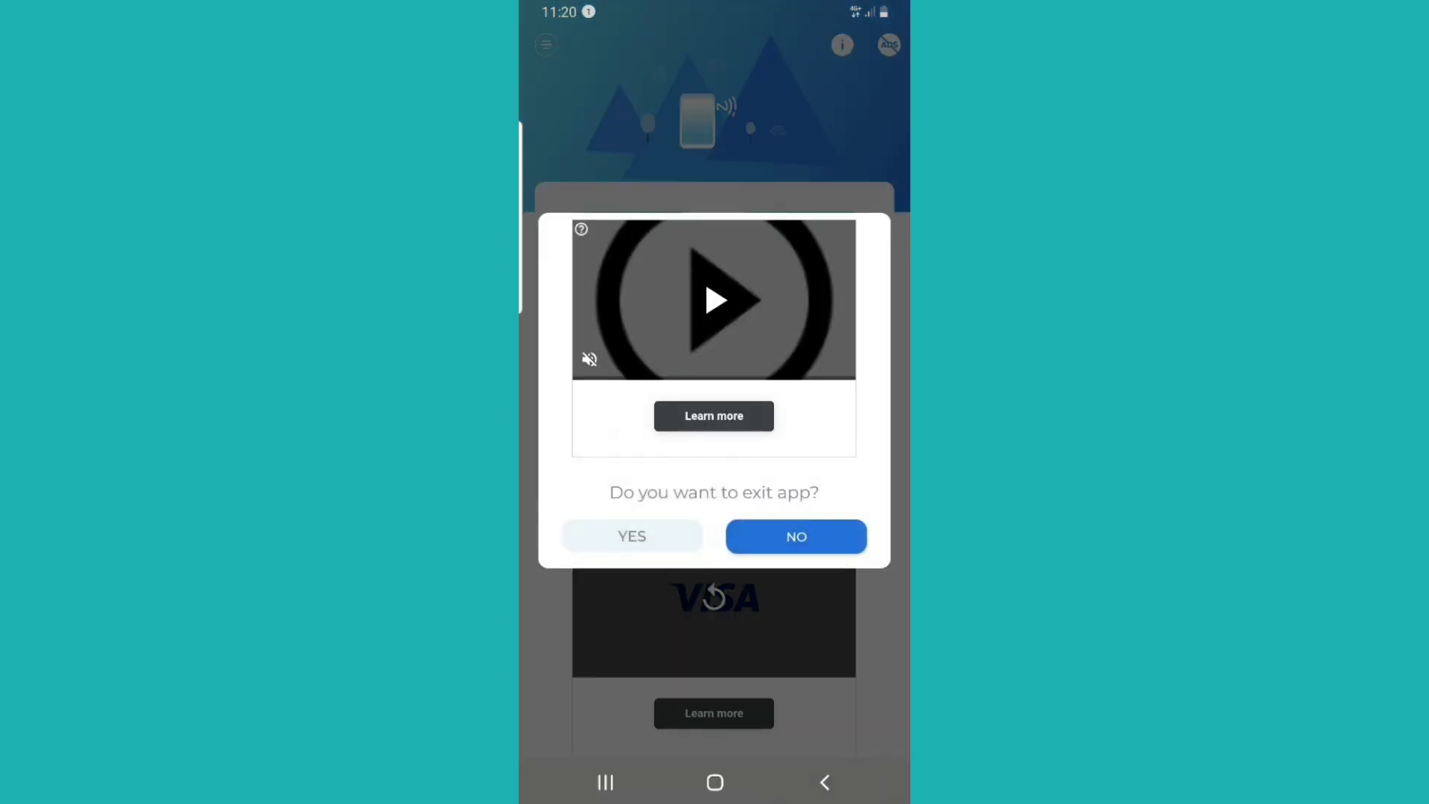
{"action": "left_click", "coordinate": [630, 536]}
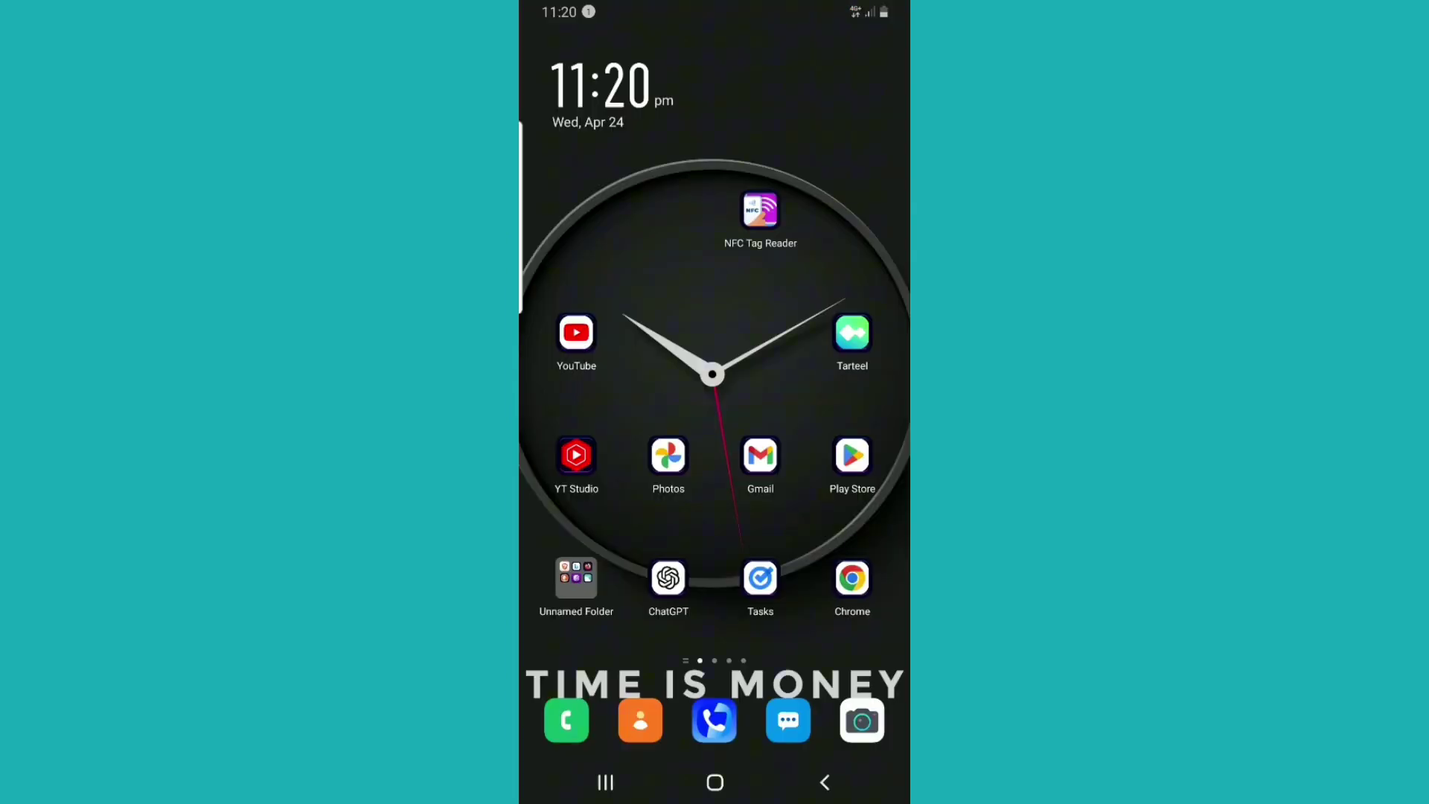
Launch Lucky Patcher from the home-screen folder and show the installed app list.
{"action": "left_click_drag", "start_coordinate": [826, 446], "coordinate": [581, 447]}
{"action": "left_click", "coordinate": [760, 212]}
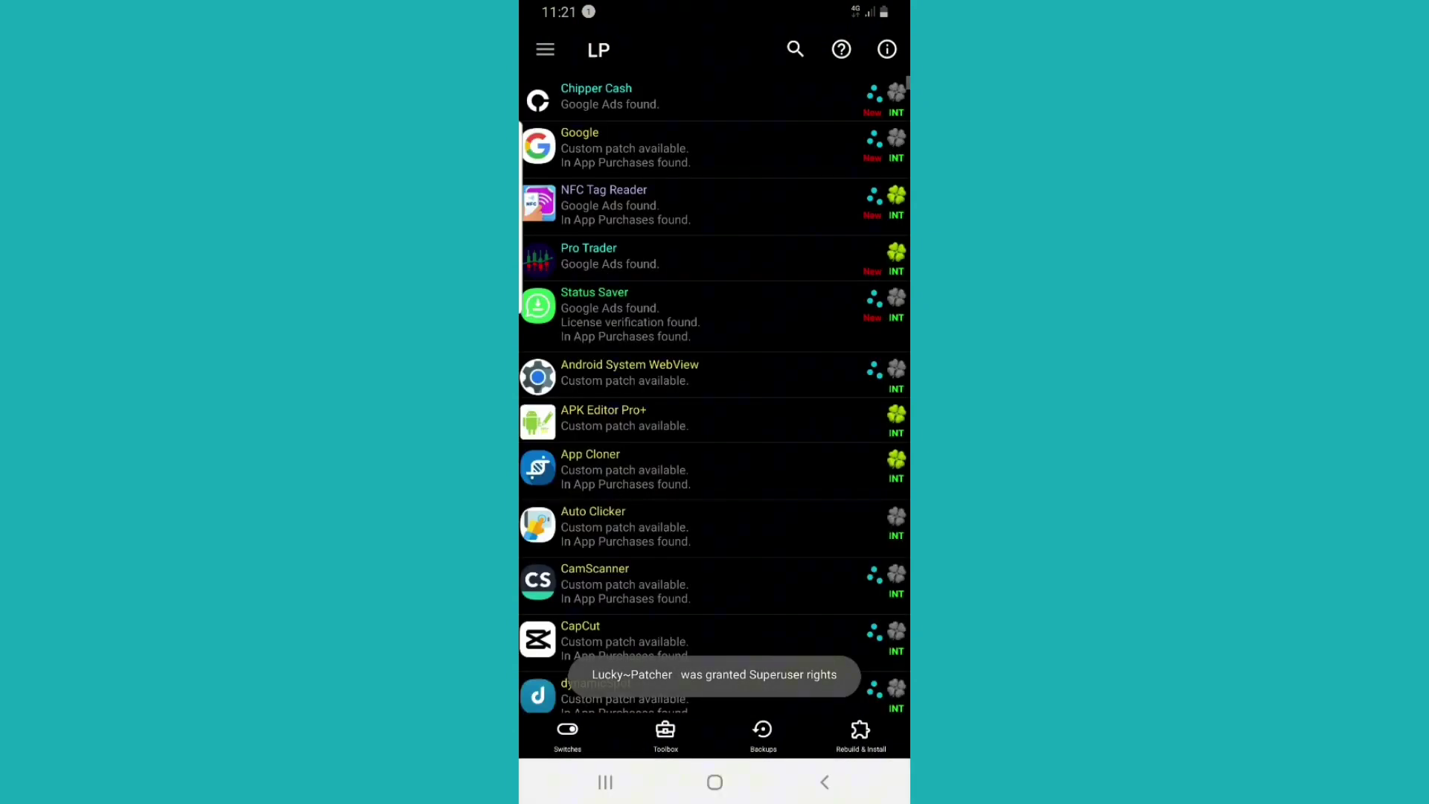
{"action": "left_click", "coordinate": [795, 49]}
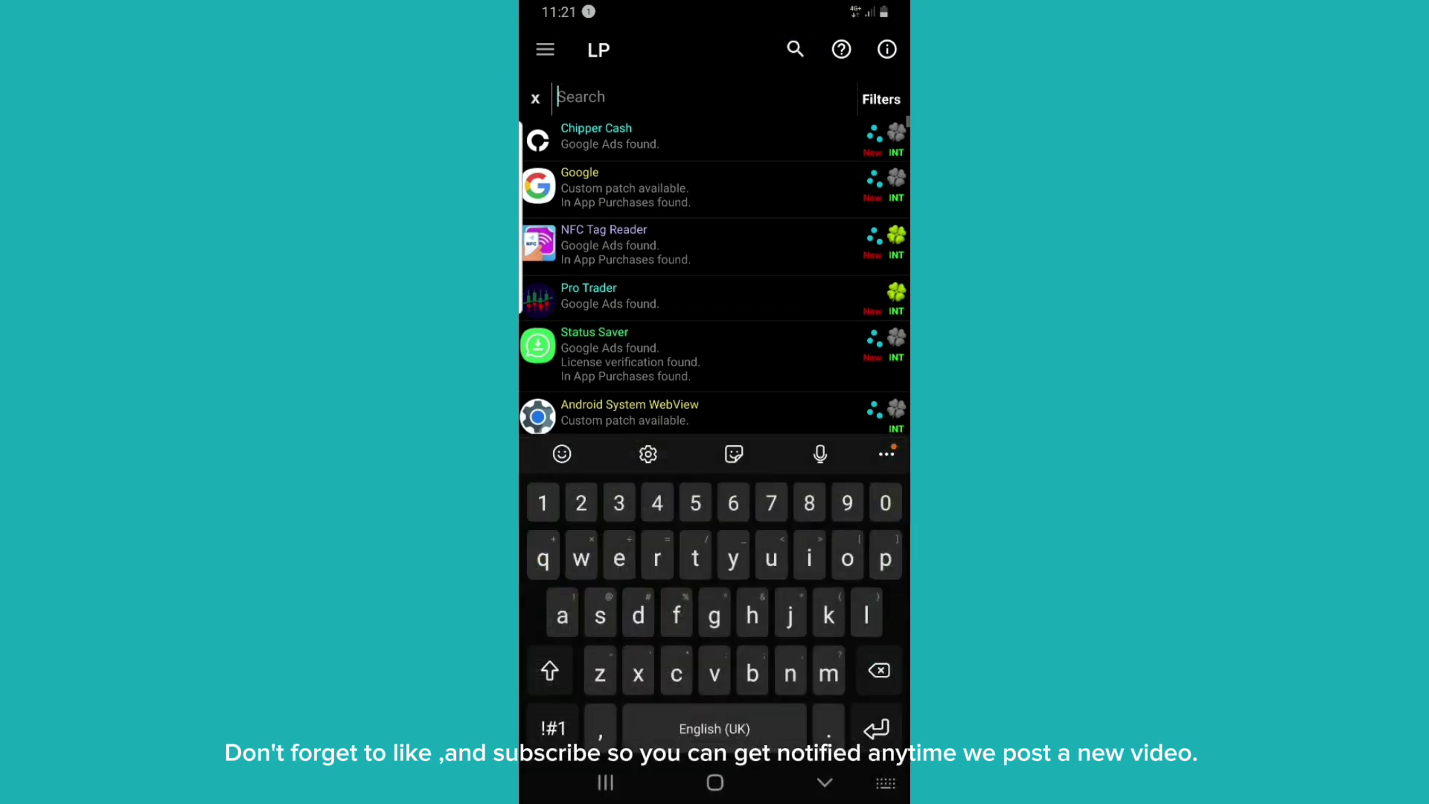
{"action": "left_click", "coordinate": [824, 783]}
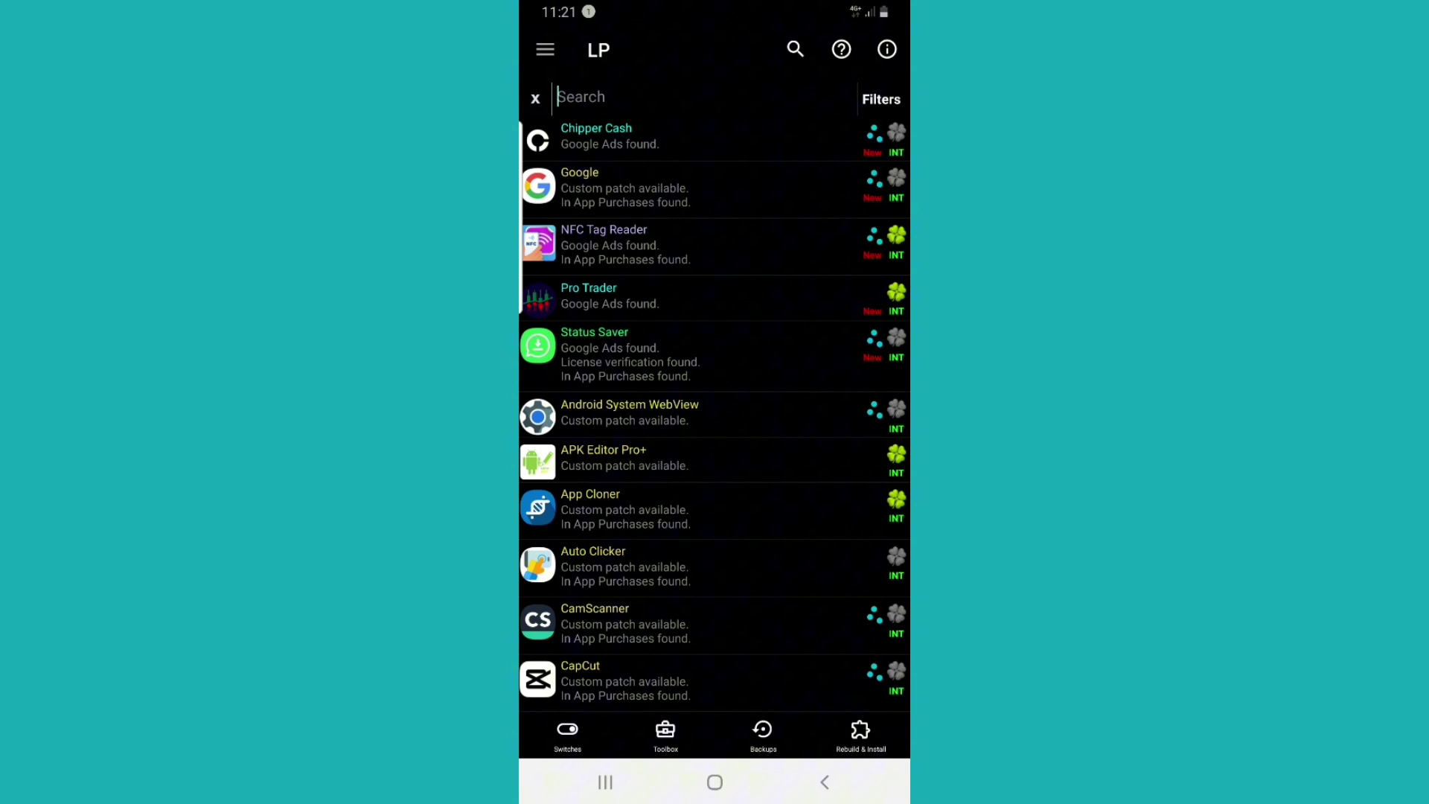
Select NFC Tag Reader and bring up its menu of available patches.
{"action": "left_click", "coordinate": [670, 245]}
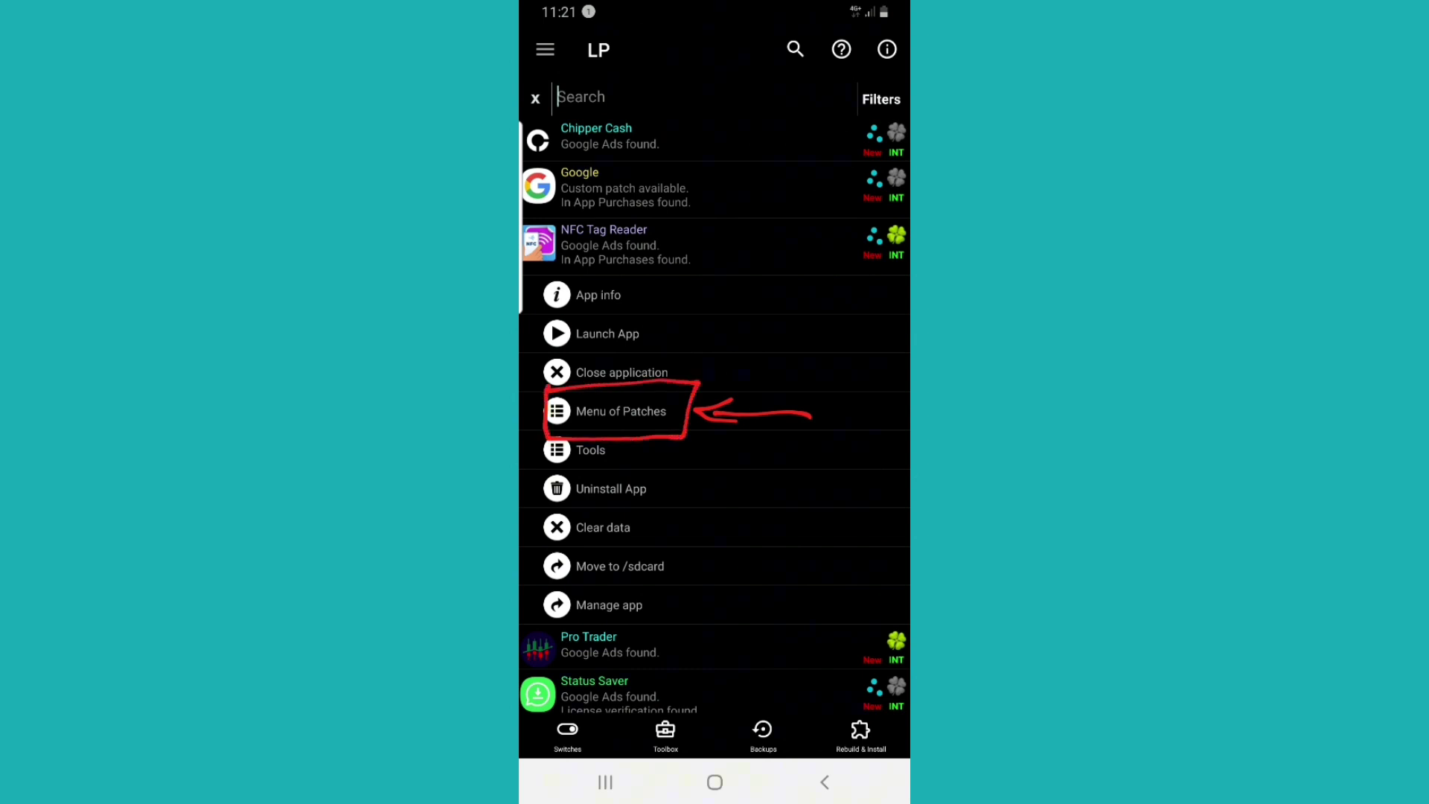
{"action": "left_click", "coordinate": [621, 411]}
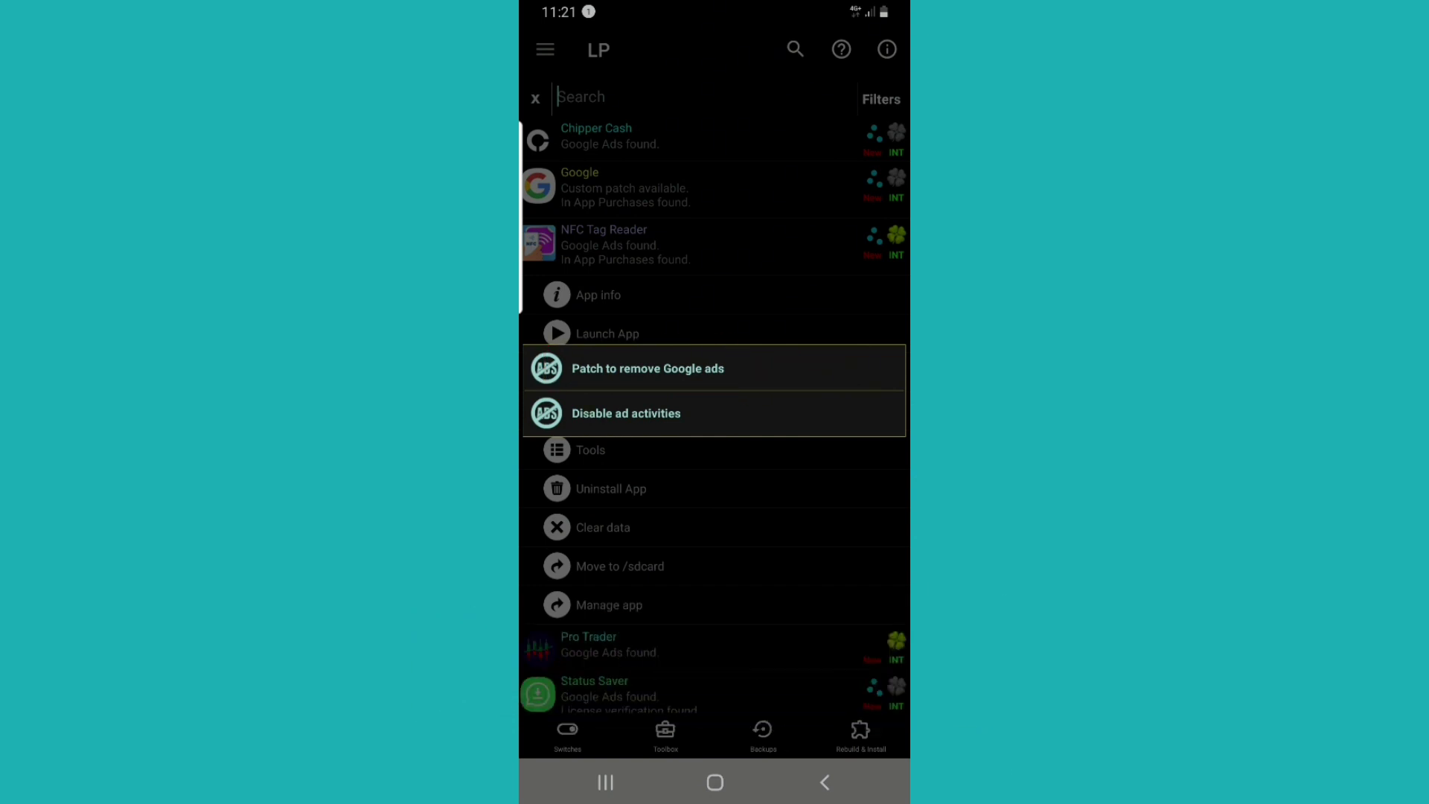
Choose the Google ads removal patch and also tick removing Google Play dependencies.
{"action": "left_click", "coordinate": [715, 369]}
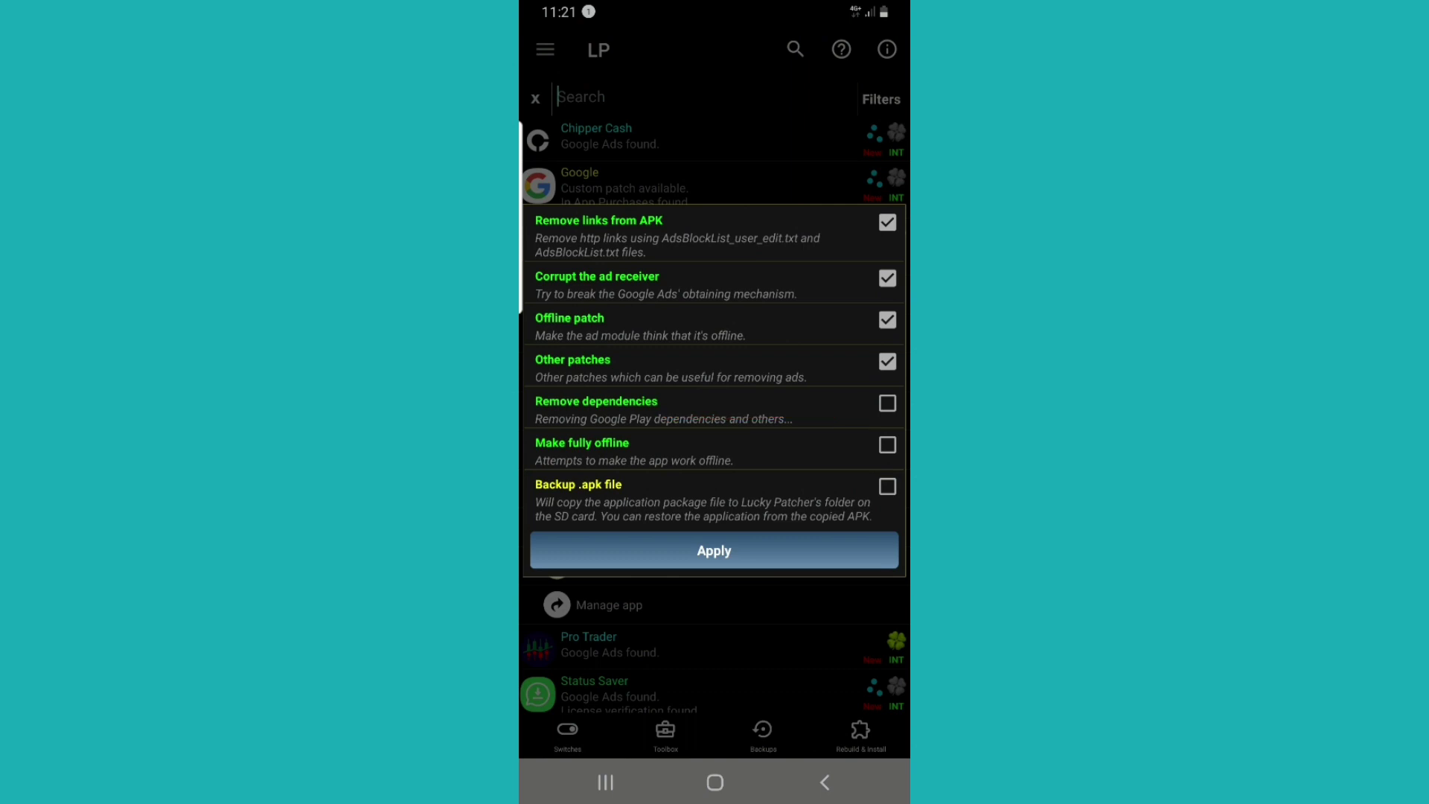
{"action": "left_click", "coordinate": [714, 409]}
{"action": "left_click_drag", "start_coordinate": [754, 394], "coordinate": [727, 515]}
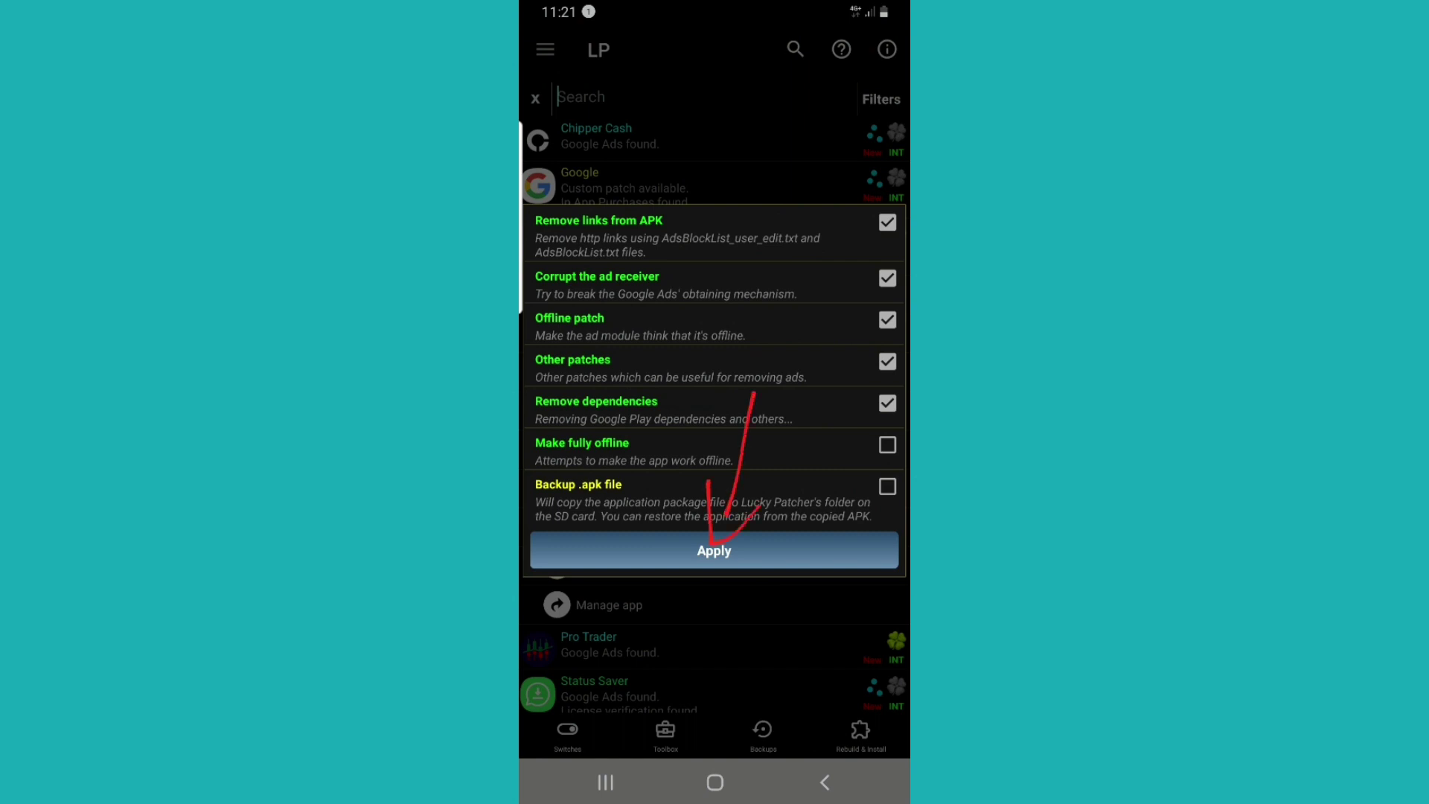
Apply the chosen ad-removal patches to NFC Tag Reader.
{"action": "left_click", "coordinate": [714, 551]}
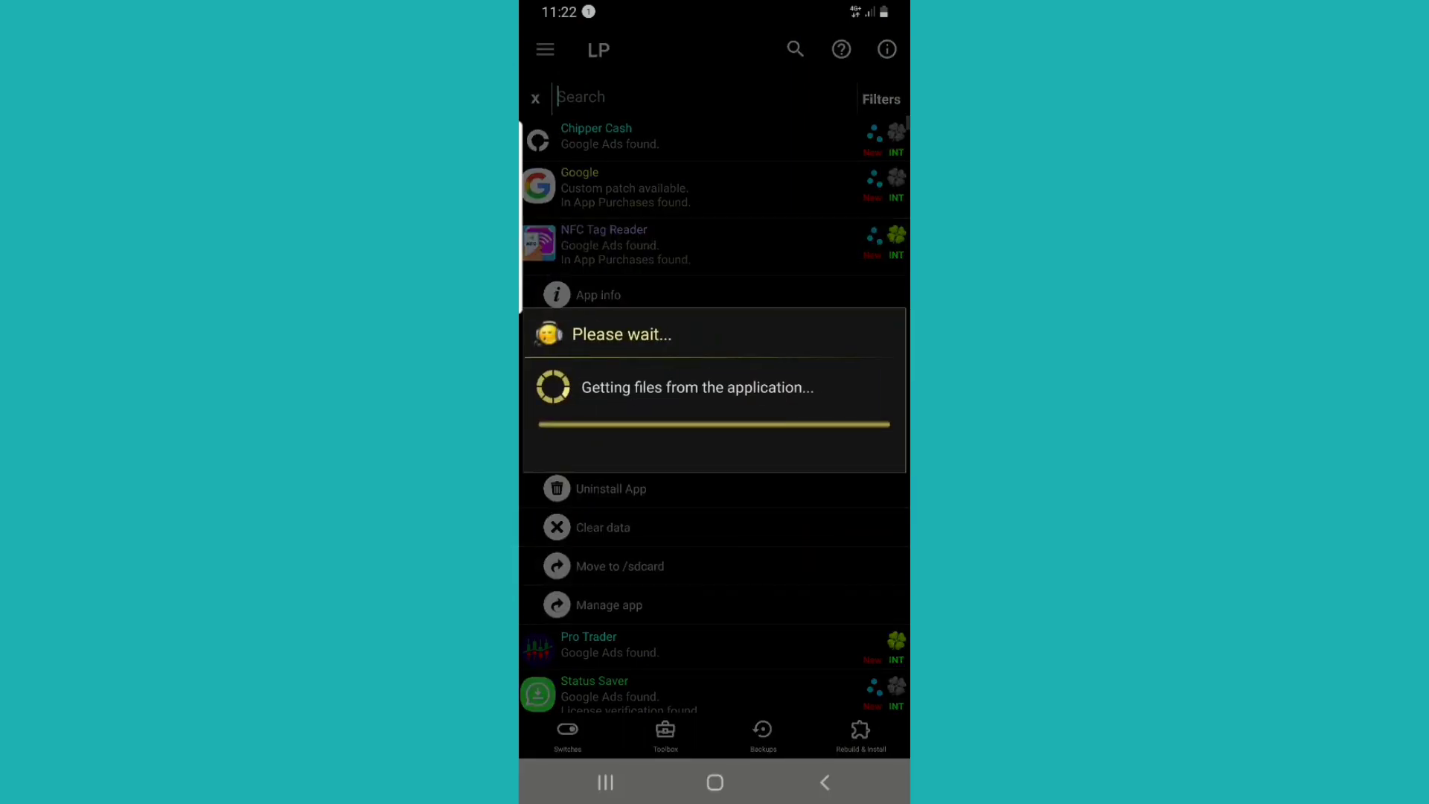